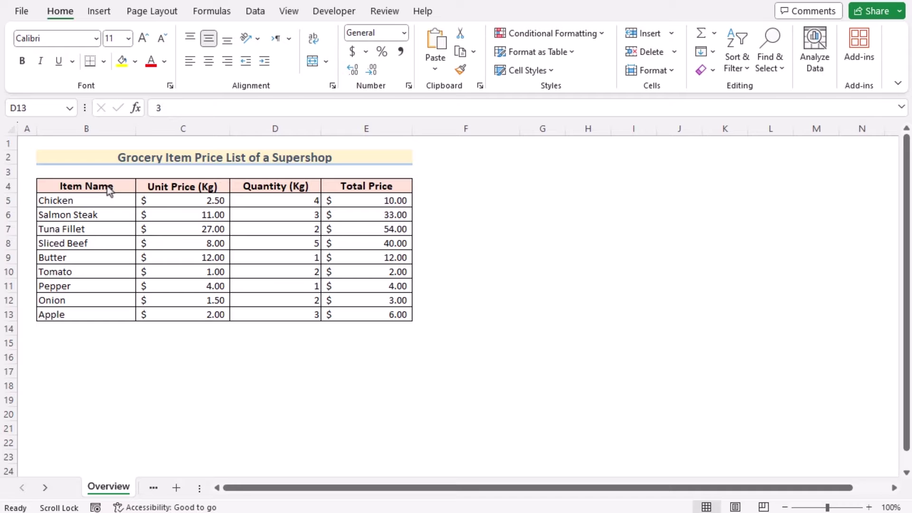
Go over the headers Item Name, Unit Price (Kg), Quantity (Kg) and Total Price in B4:E4.
click(108, 188)
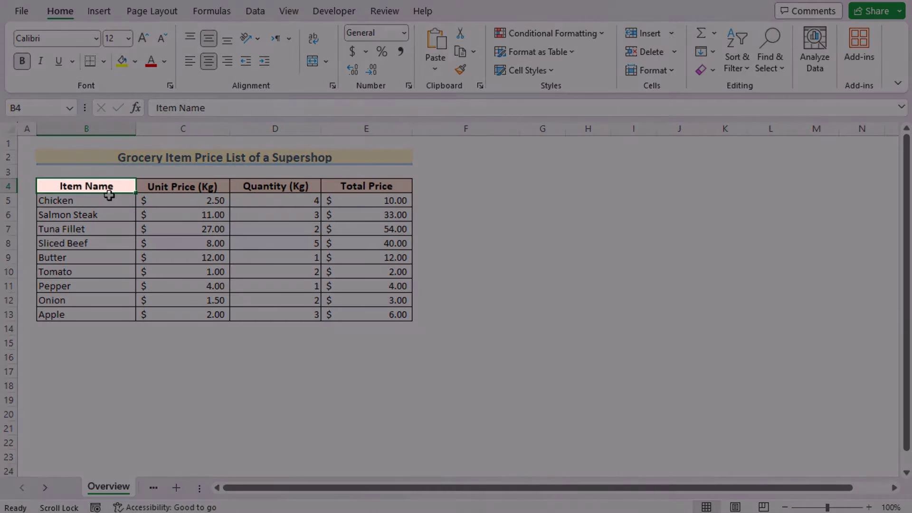
click(183, 185)
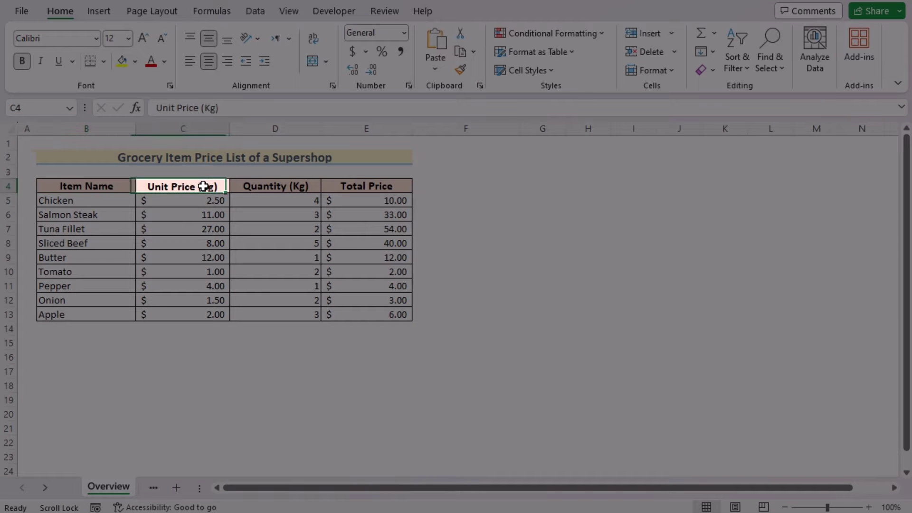
click(268, 185)
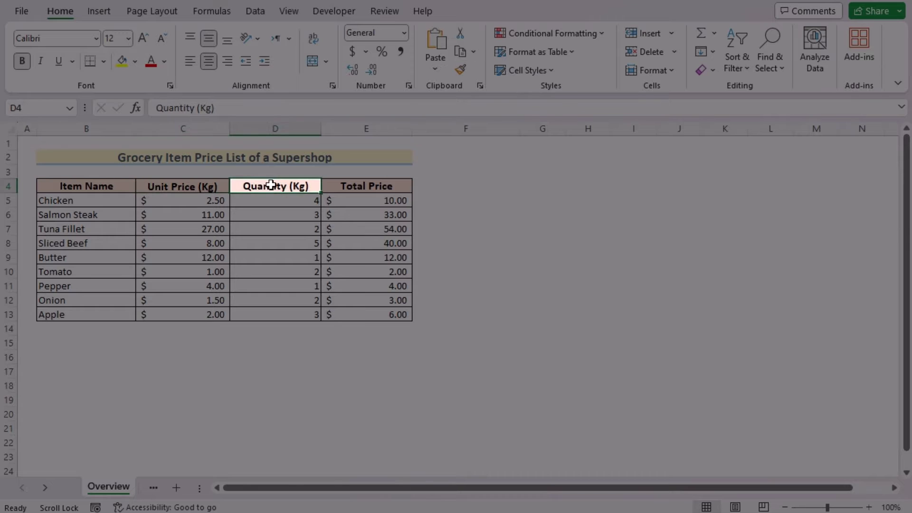
click(337, 184)
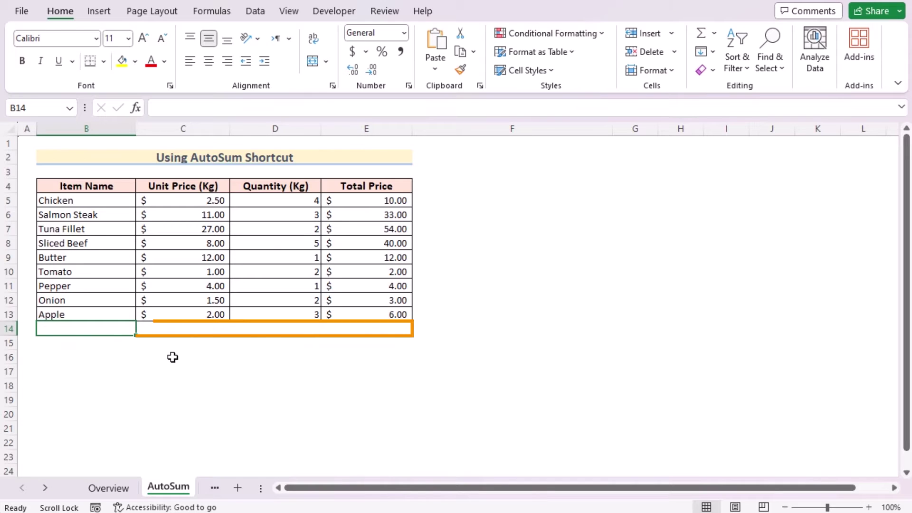
Give row B14:E14 all borders and a light green fill.
shift+click(368, 331)
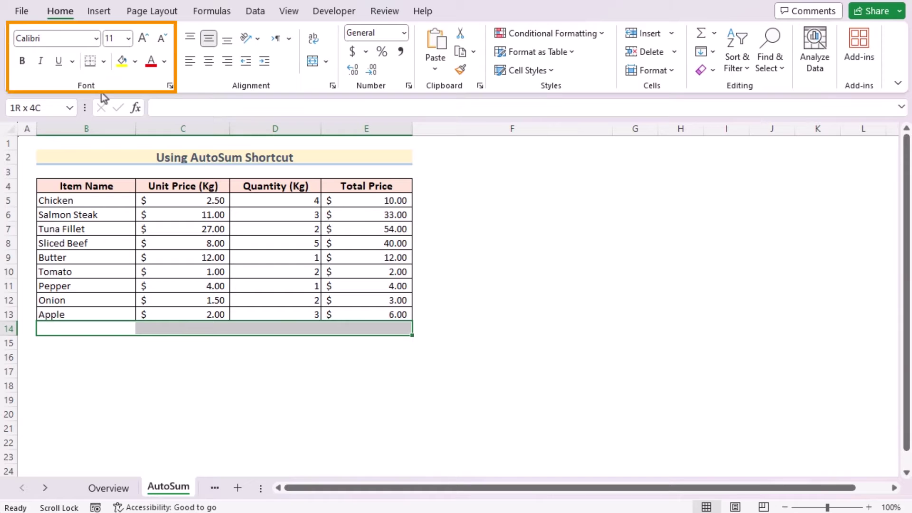
click(103, 61)
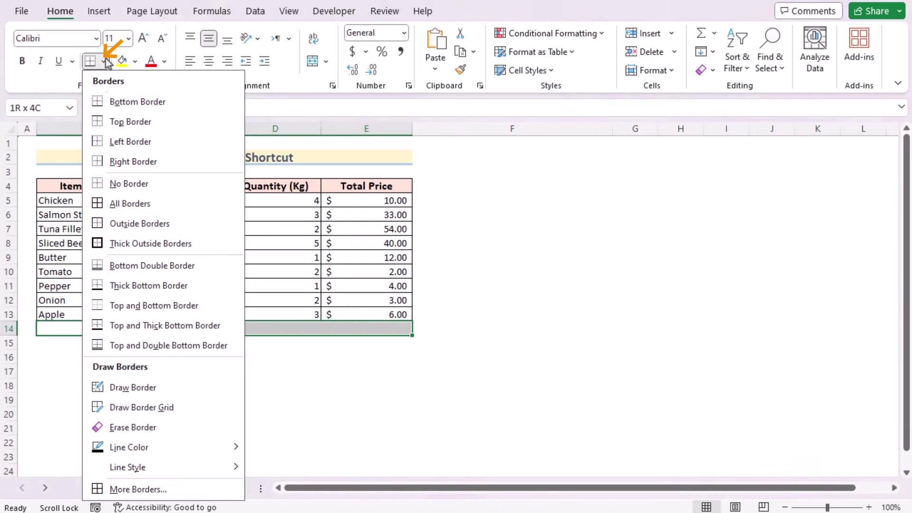
click(129, 203)
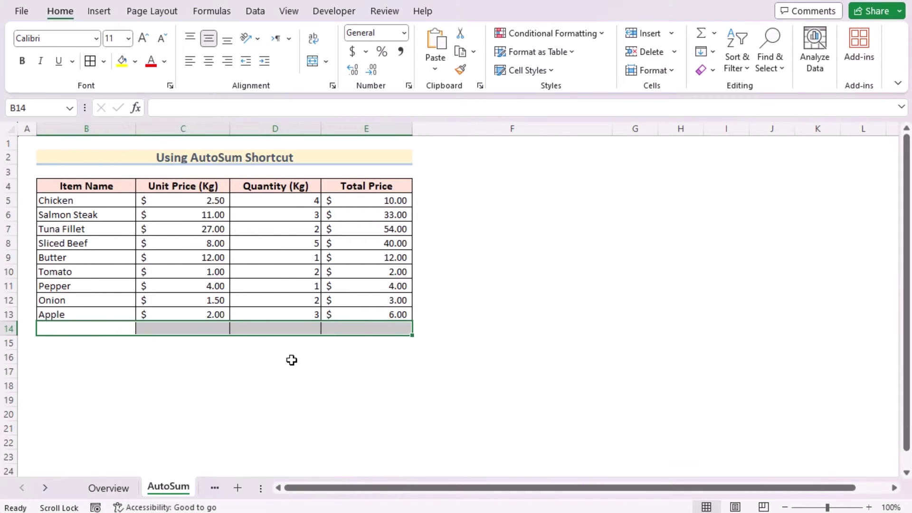
click(135, 65)
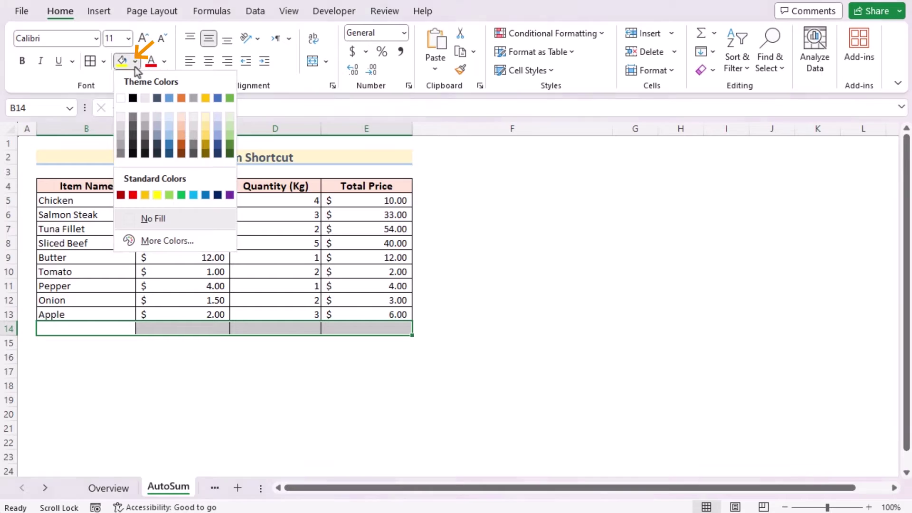
click(229, 116)
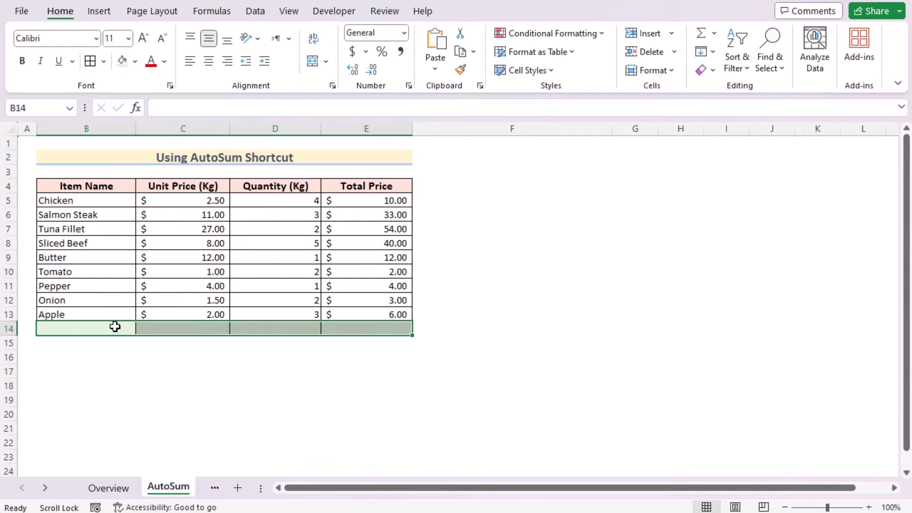
Enter a centred, bold, 12-point 'Total' label in B14.
click(115, 326)
key(BackSpace)
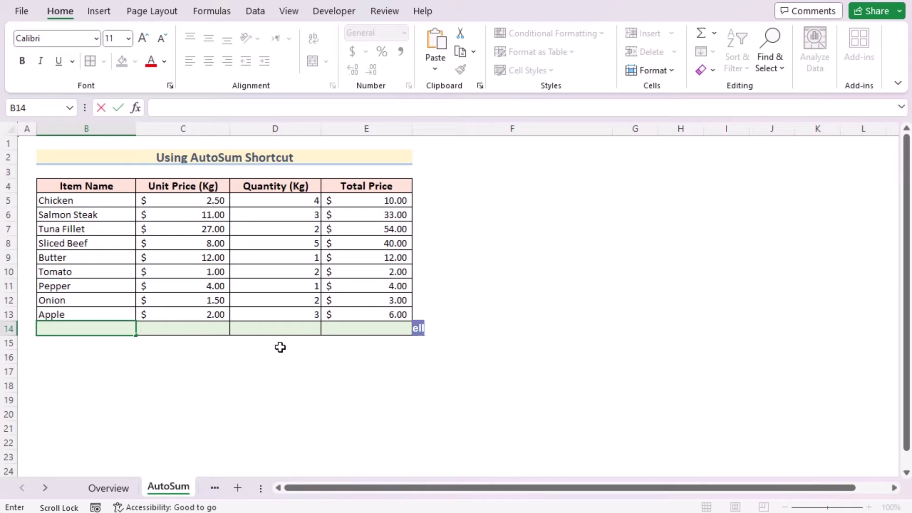
text(Total)
key(ctrl+Return)
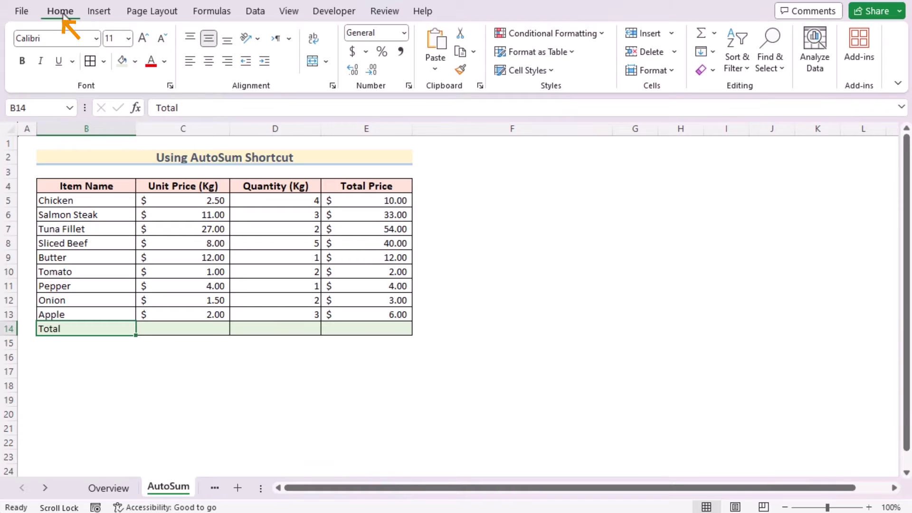
click(209, 65)
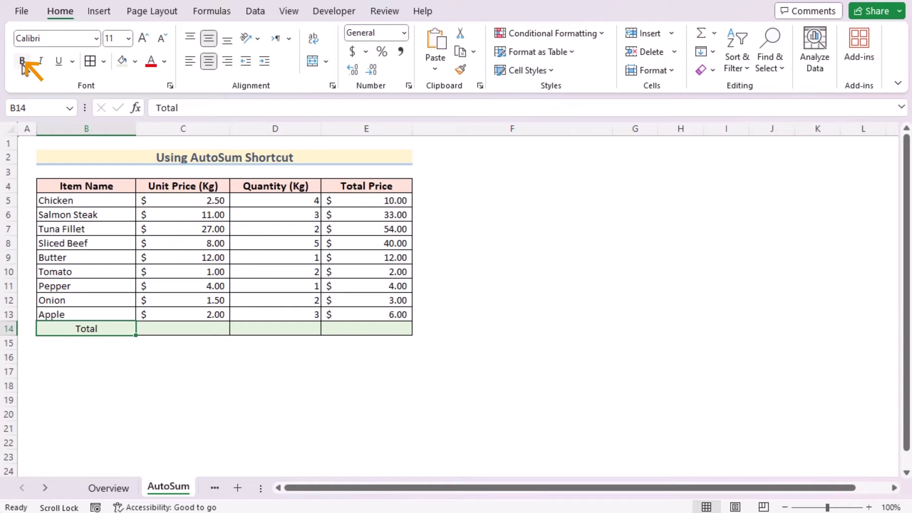
key(ctrl+b)
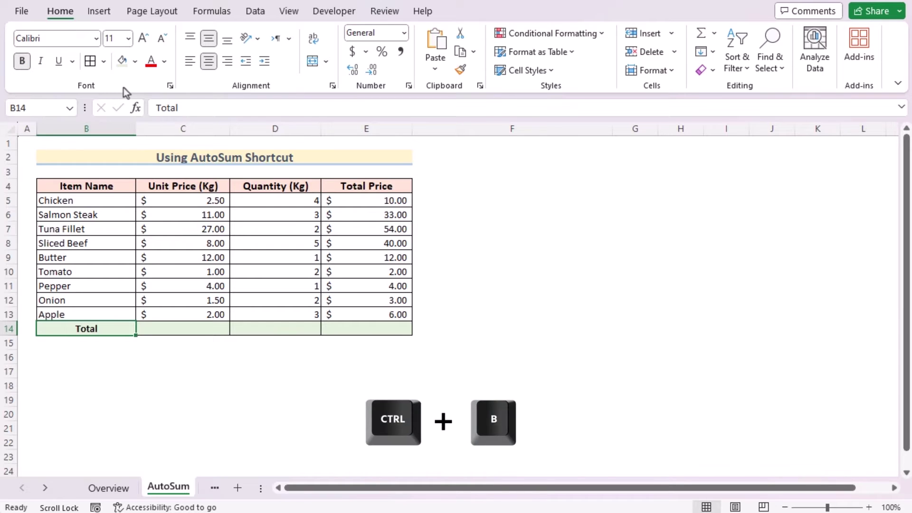
click(130, 39)
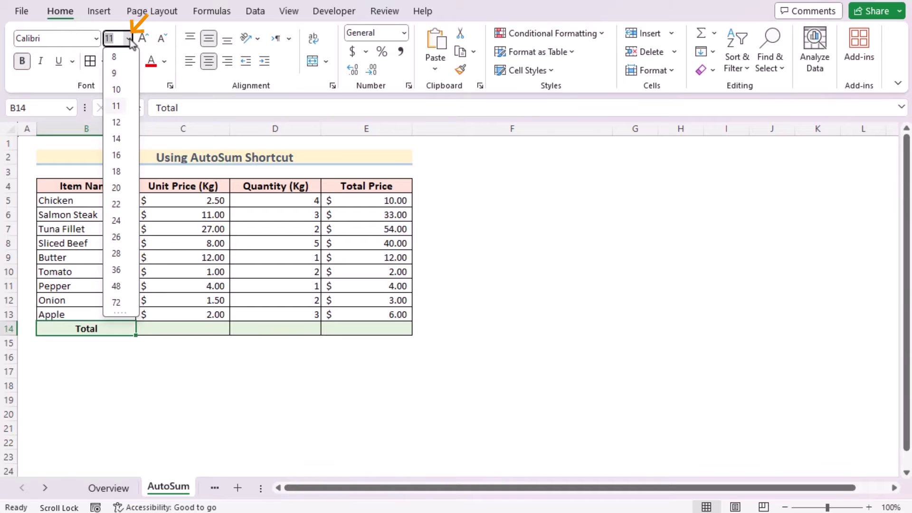
click(121, 123)
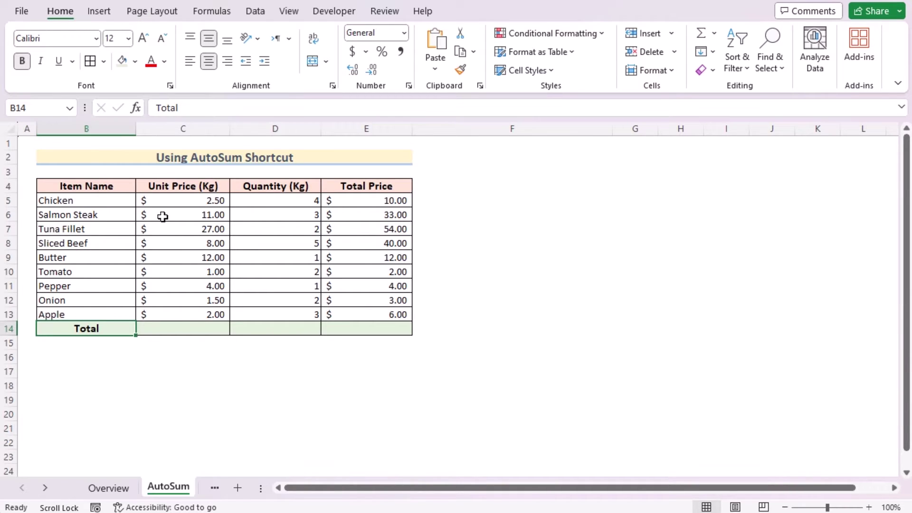
click(160, 197)
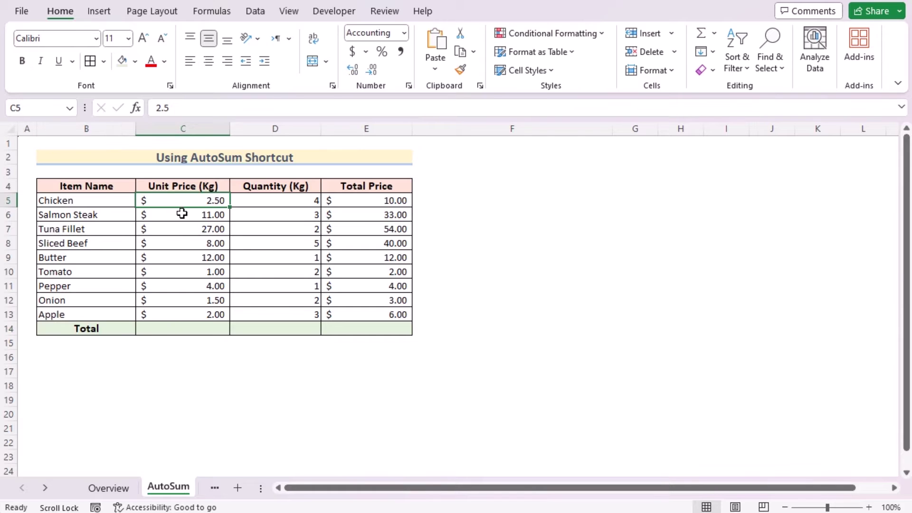
AutoSum C5:E14 with Alt+= and verify the SUM results 69.00, 23 and 164.00 in C14:E14.
shift+click(367, 326)
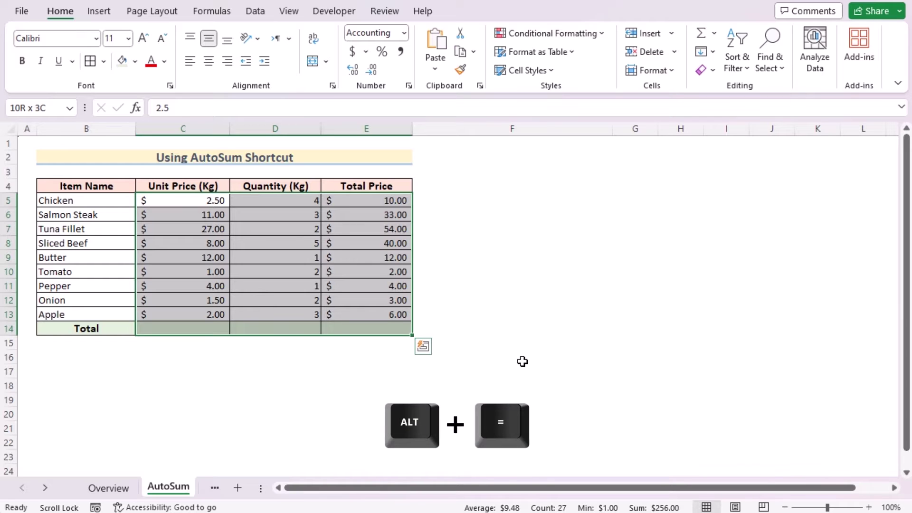
key(alt+equal)
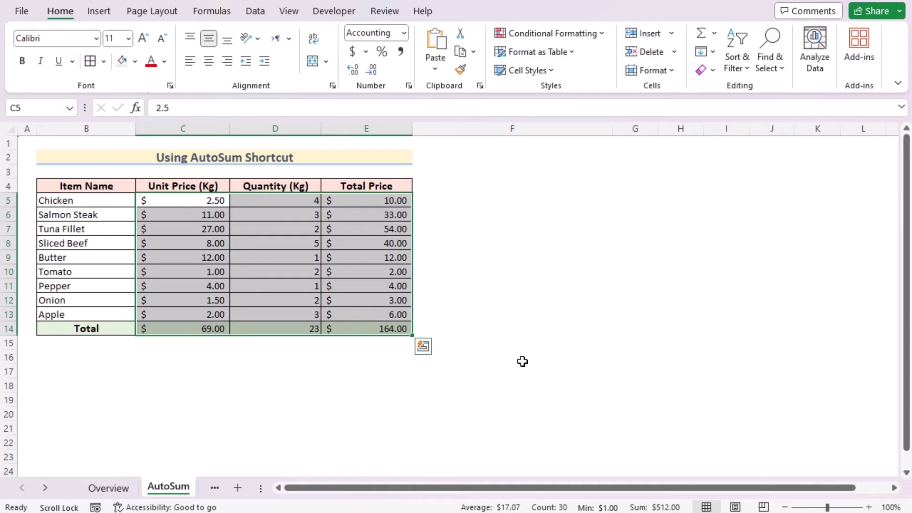
click(202, 324)
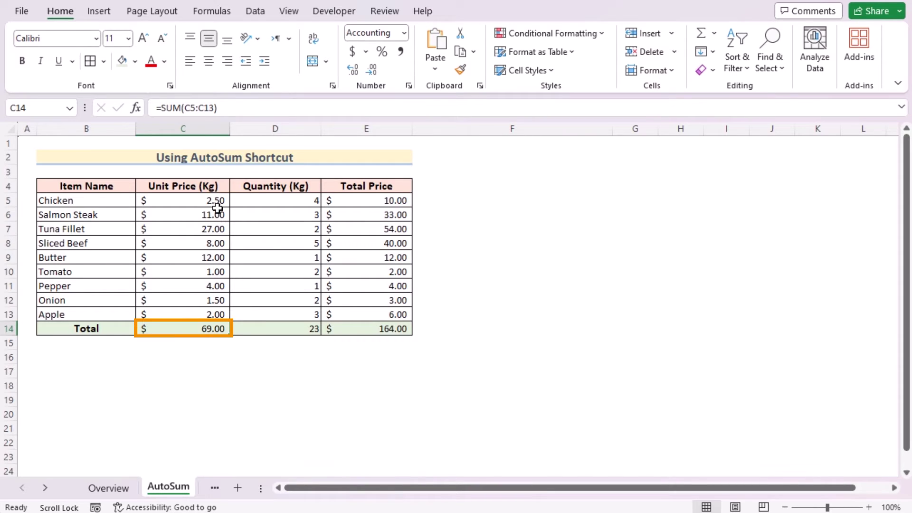
click(281, 329)
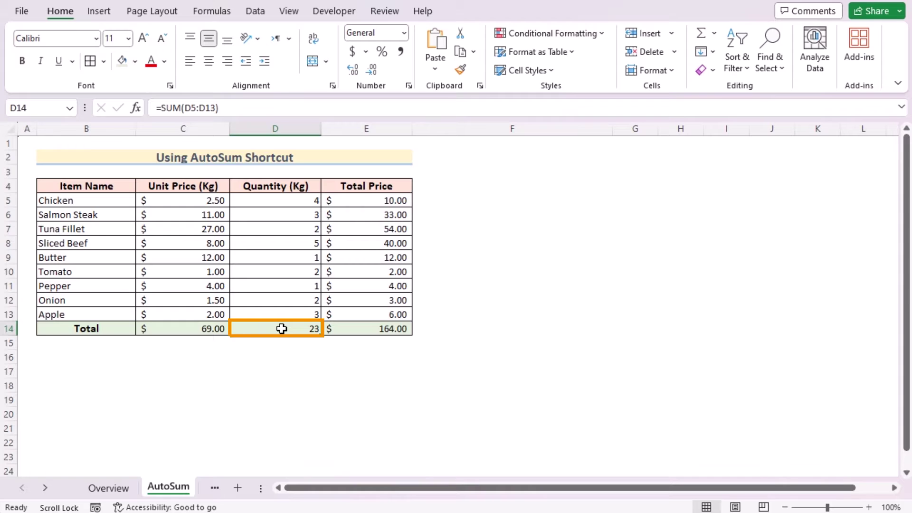
click(356, 328)
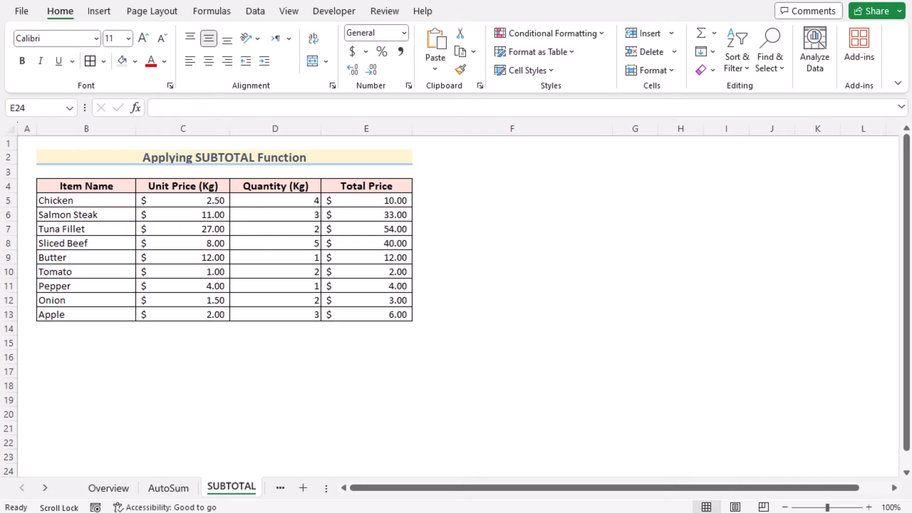
click(96, 328)
Apply All Borders to the Total row B14:E14.
shift+click(386, 329)
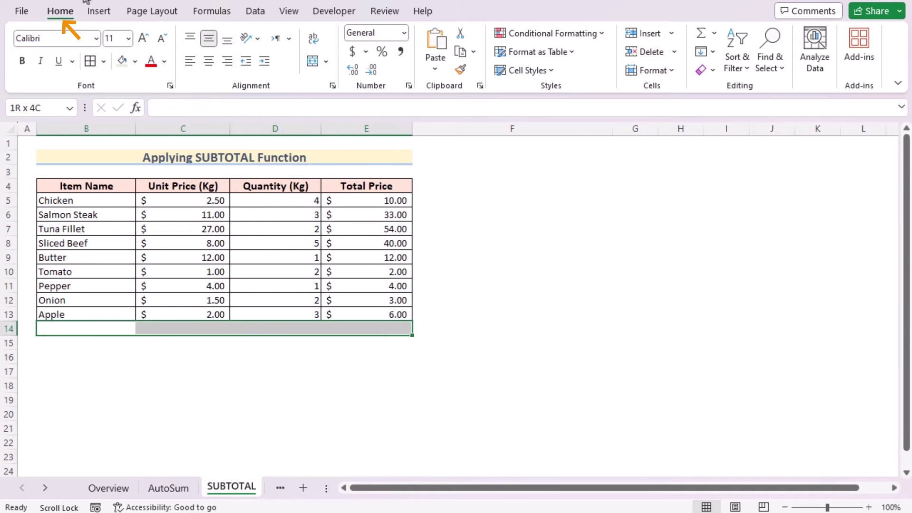
click(103, 62)
click(129, 204)
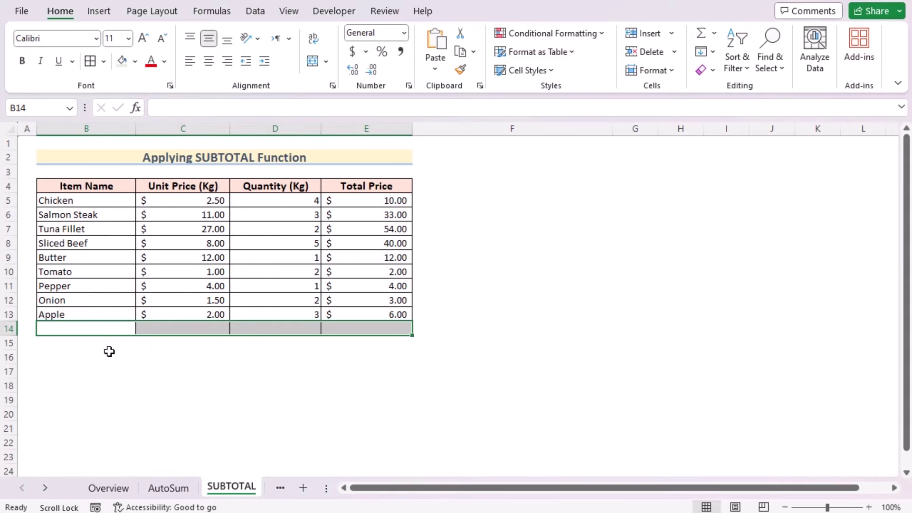
Type a bold 'Total' label into B14.
double_click(118, 330)
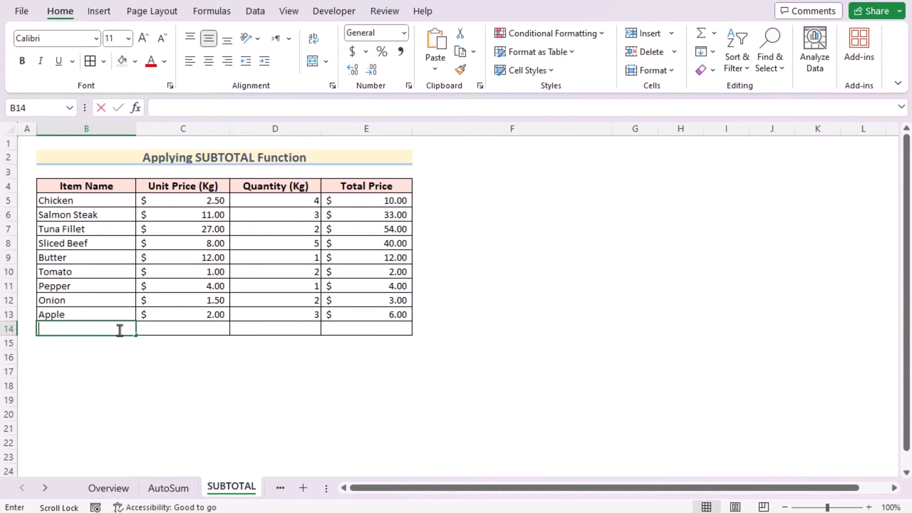
text(Tota)
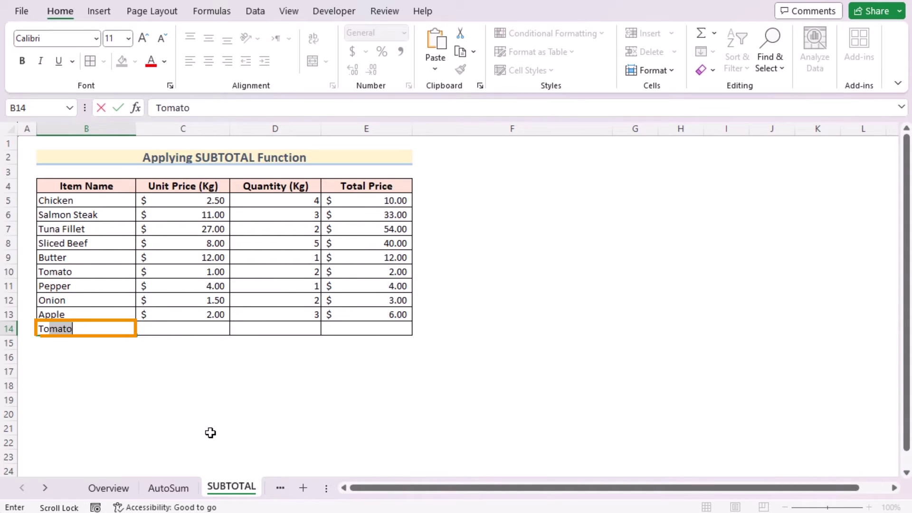
text(l)
click(178, 382)
click(126, 330)
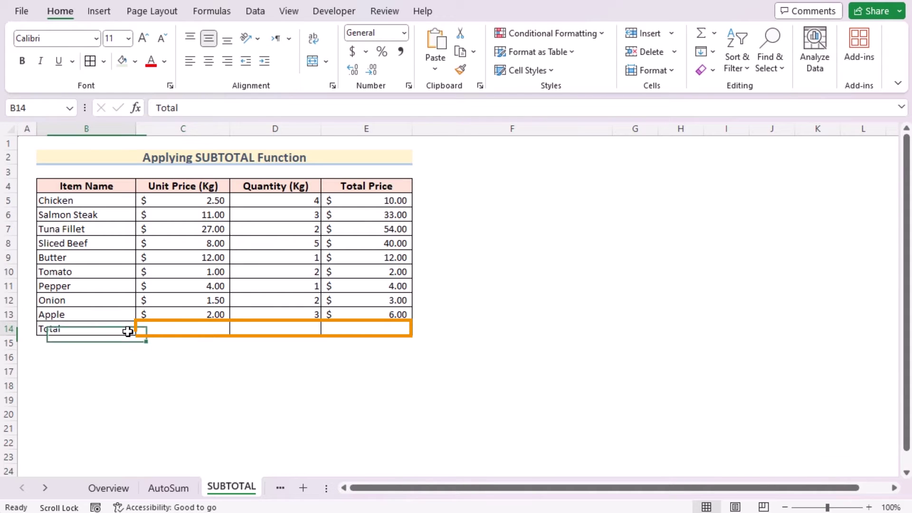
shift+click(378, 327)
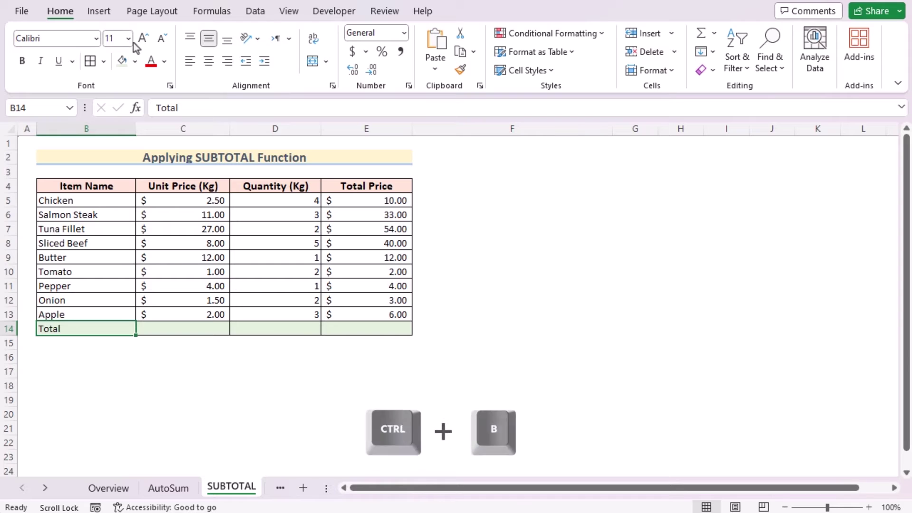
key(ctrl+b)
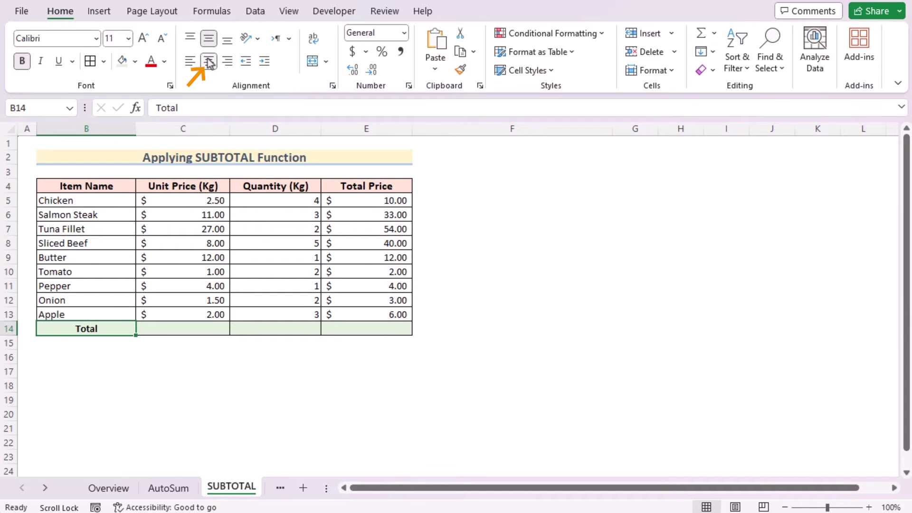
click(176, 327)
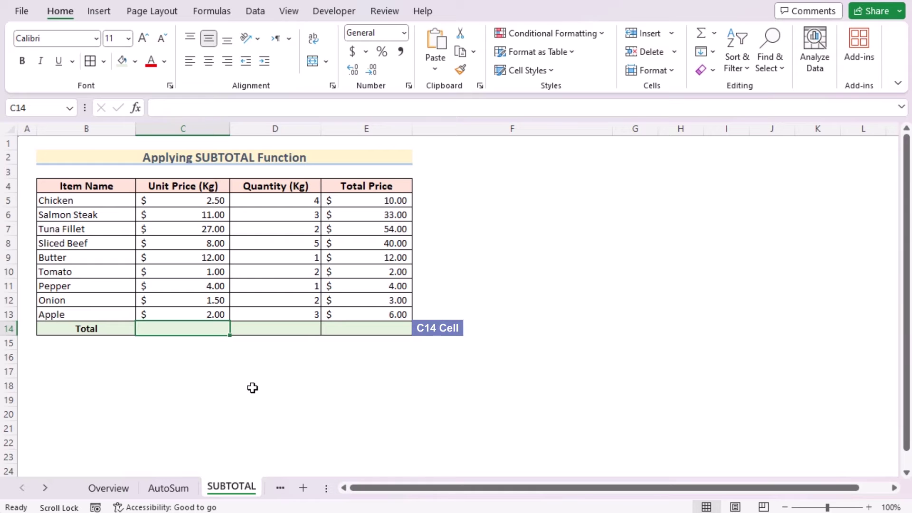
Enter =SUBTOTAL(9,C5:C13) in C14 so the unit prices total 69.
text(=SU)
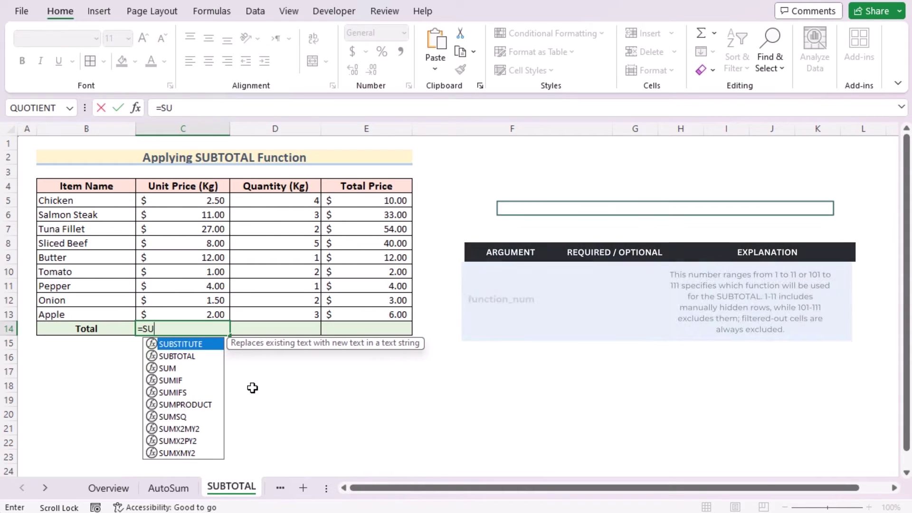
text(BTOTA)
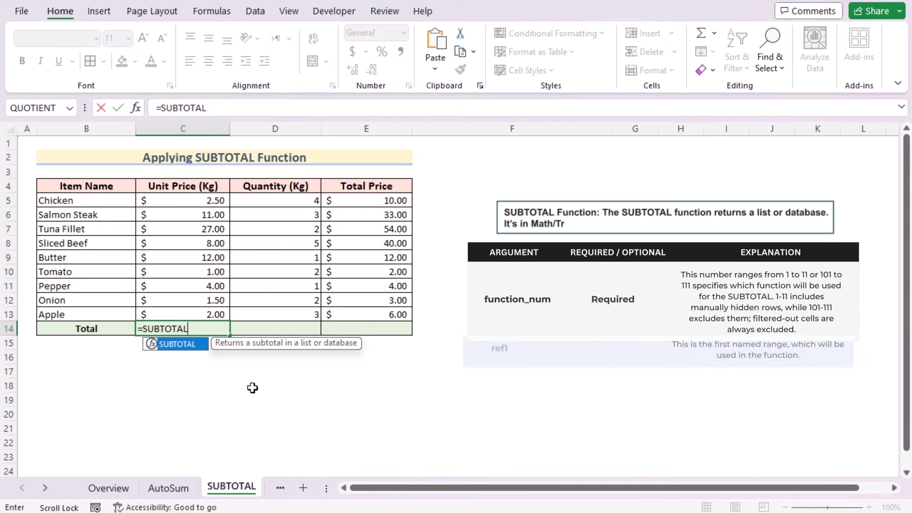
text(L)
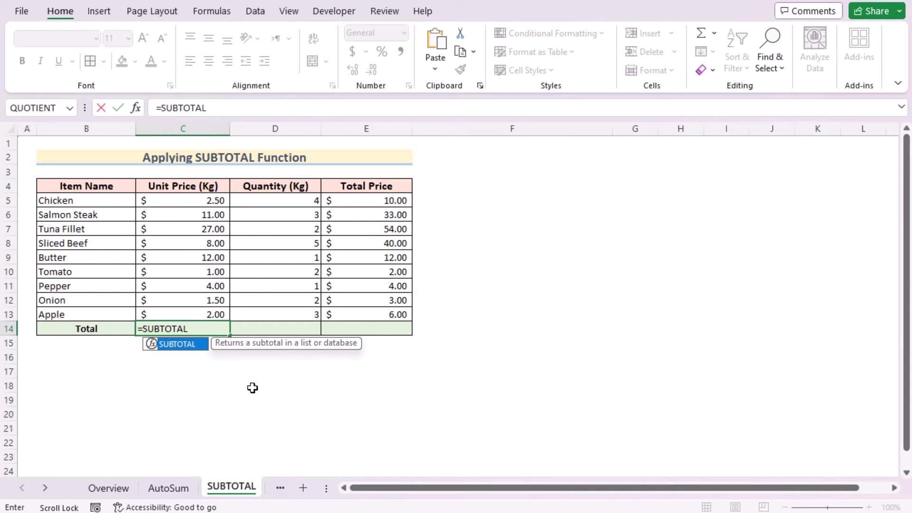
text(()
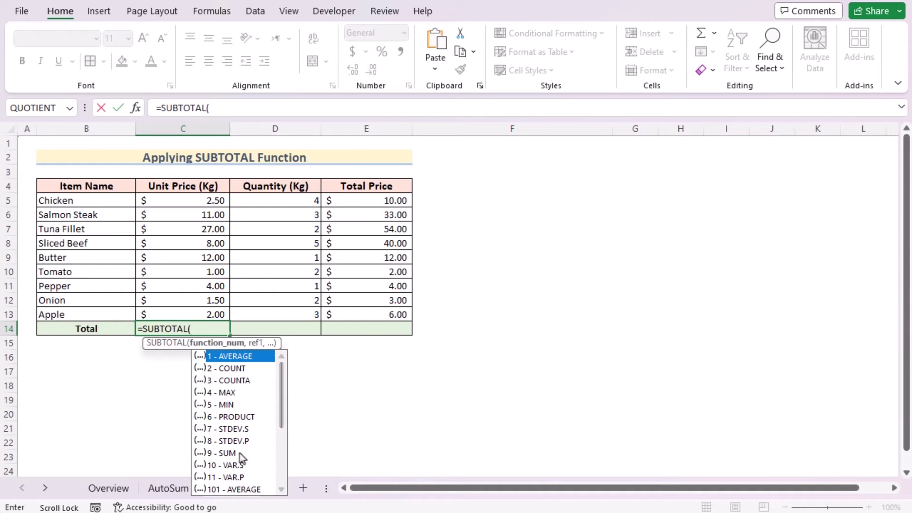
click(225, 455)
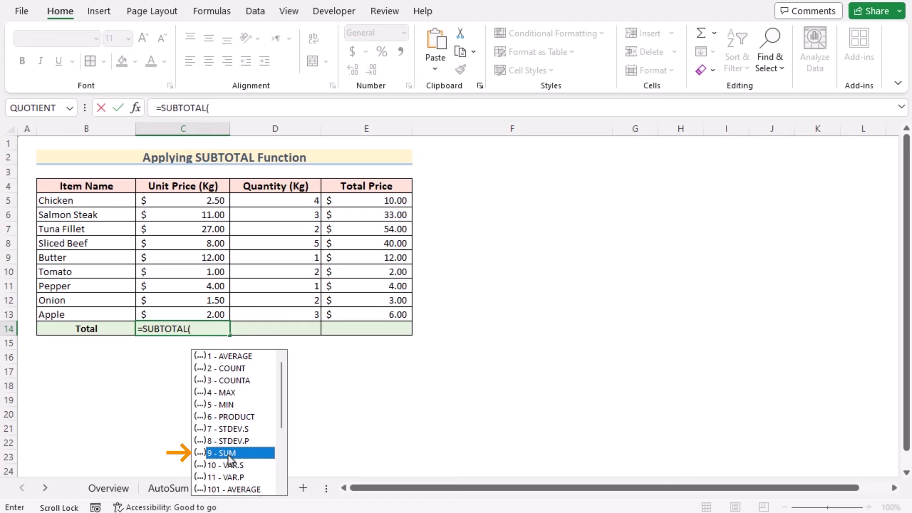
double_click(228, 453)
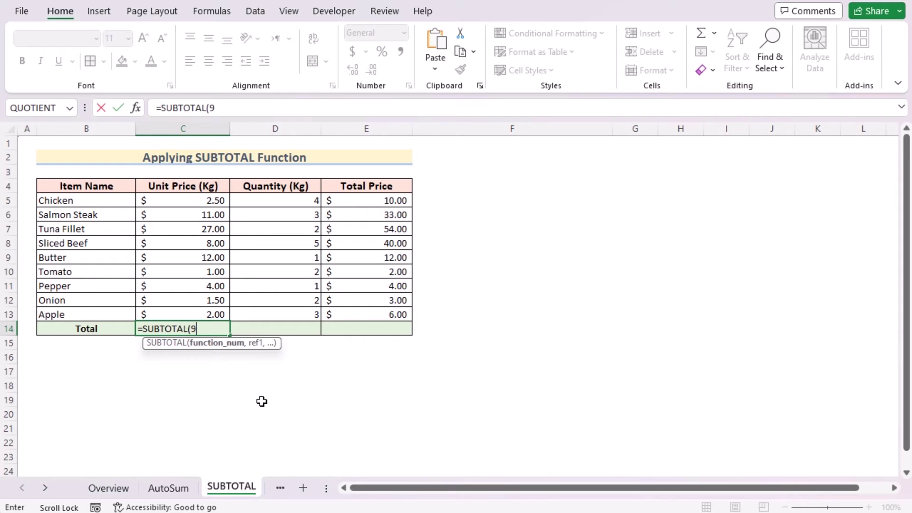
text(,)
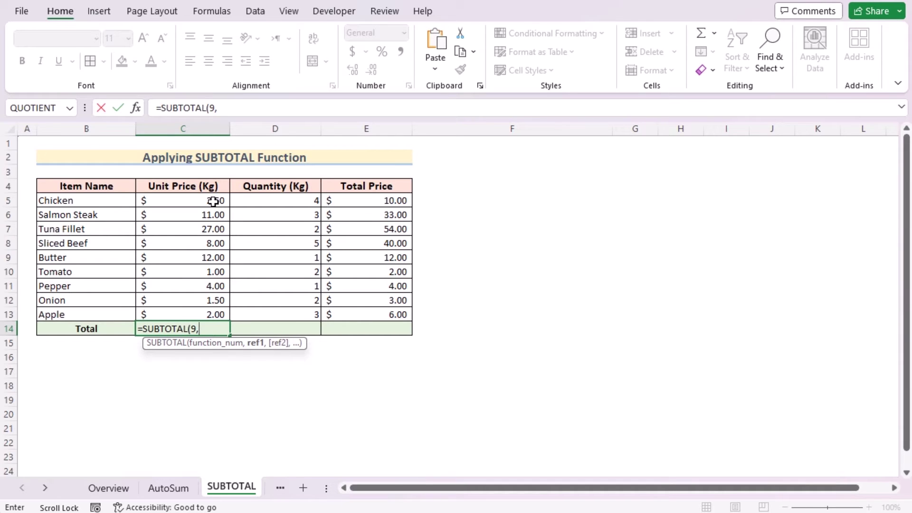
drag(213, 201, 218, 314)
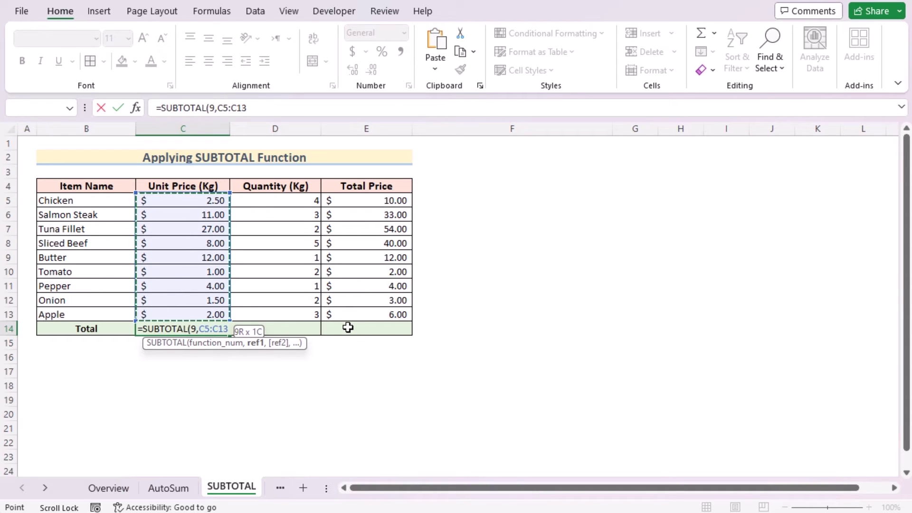
key(Return)
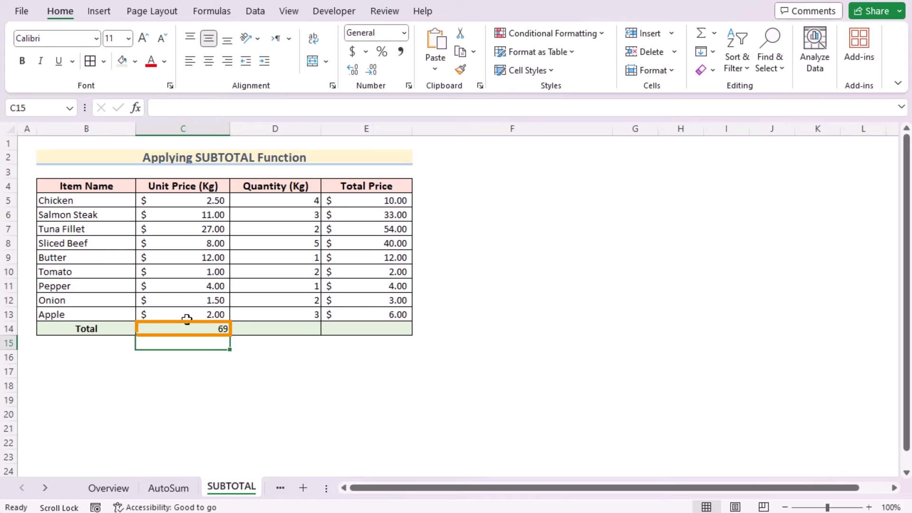
click(186, 330)
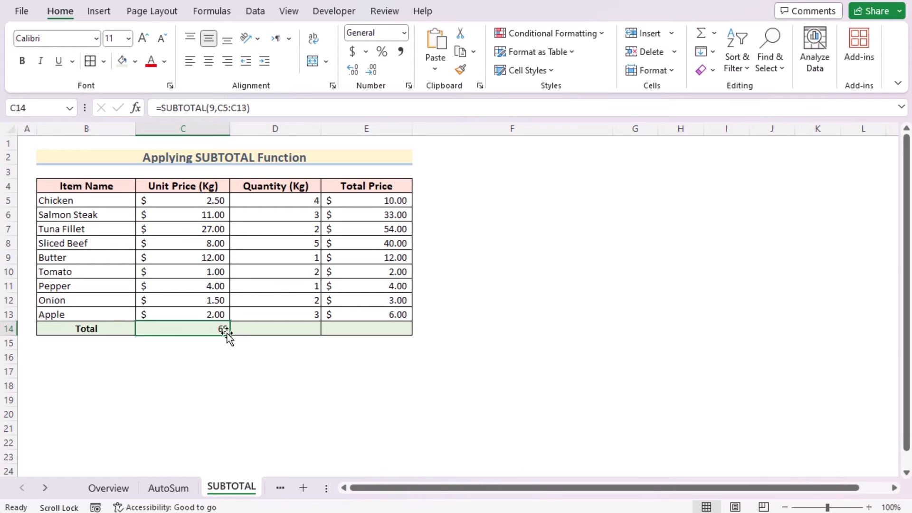
Fill the SUBTOTAL formula to E14 and format C14 and E14 as Accounting ($69.00, $164.00).
drag(231, 336, 375, 334)
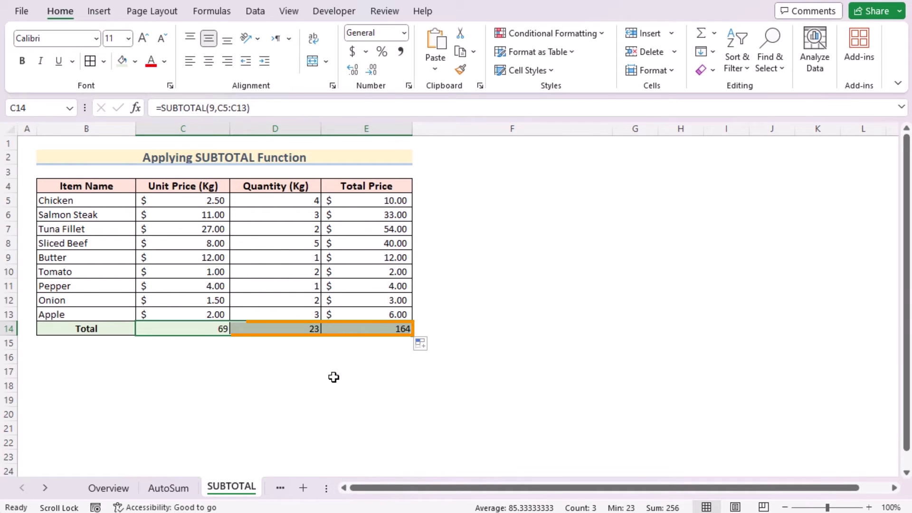
click(217, 327)
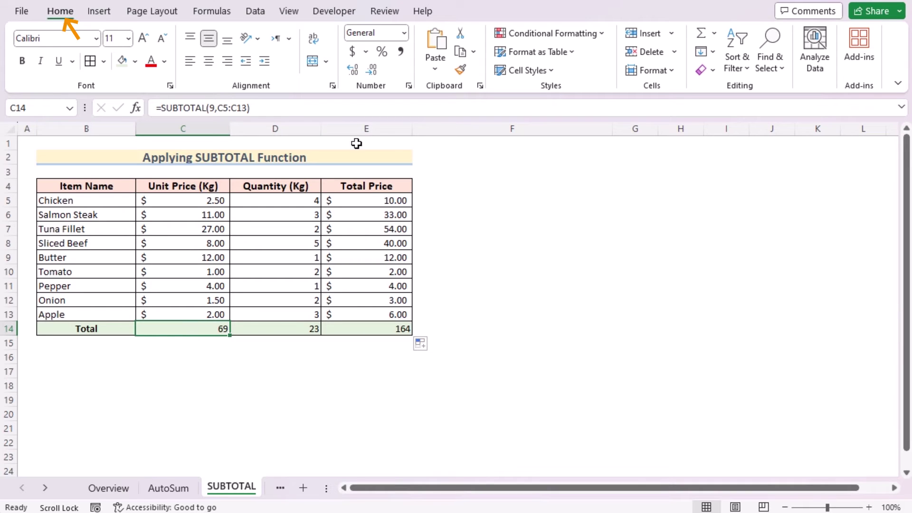
click(354, 52)
click(350, 332)
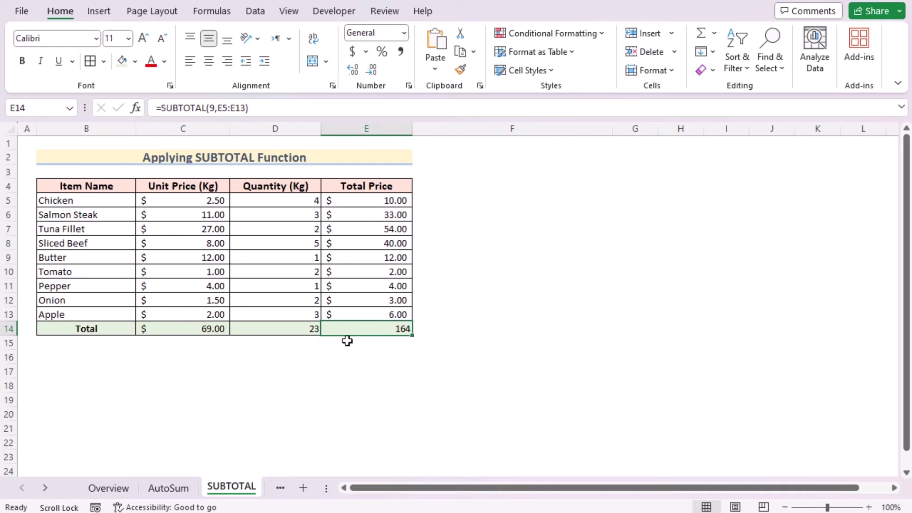
click(353, 53)
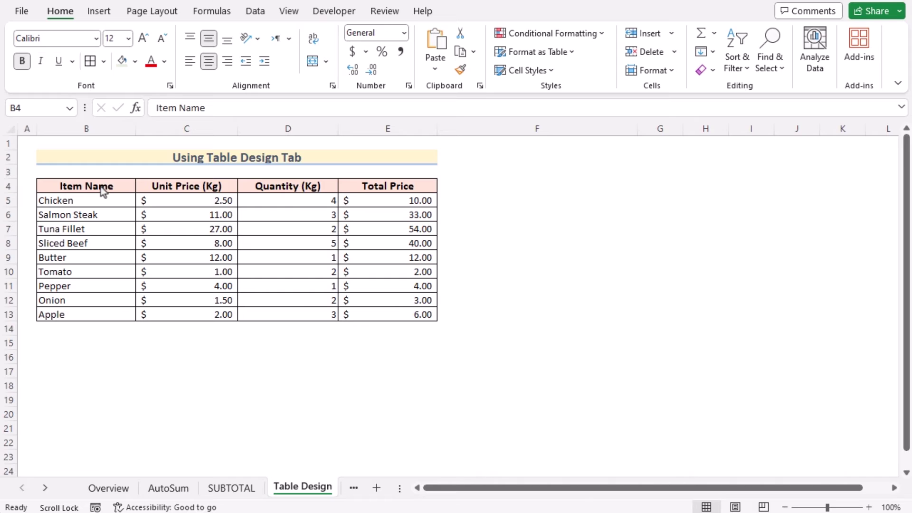
Convert the grocery range B4:E13 into an Excel table with headers via Insert > Table.
click(102, 187)
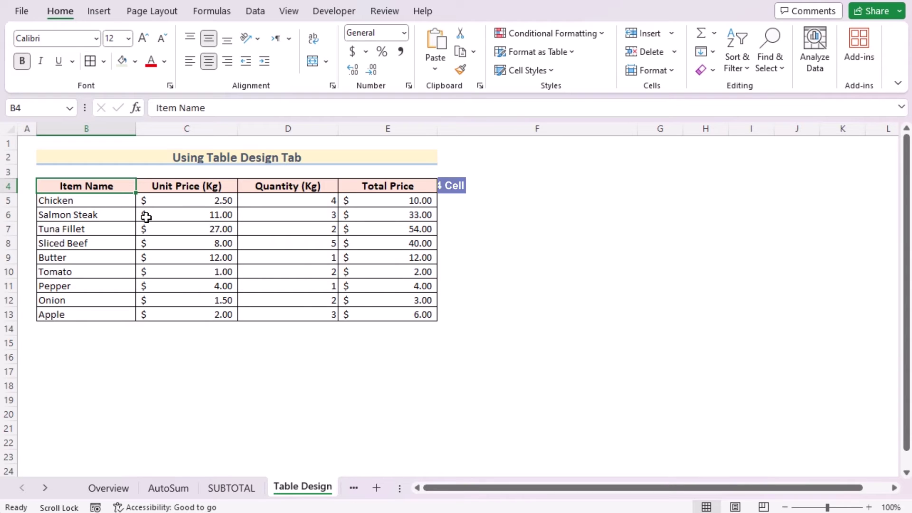
key(ctrl+a)
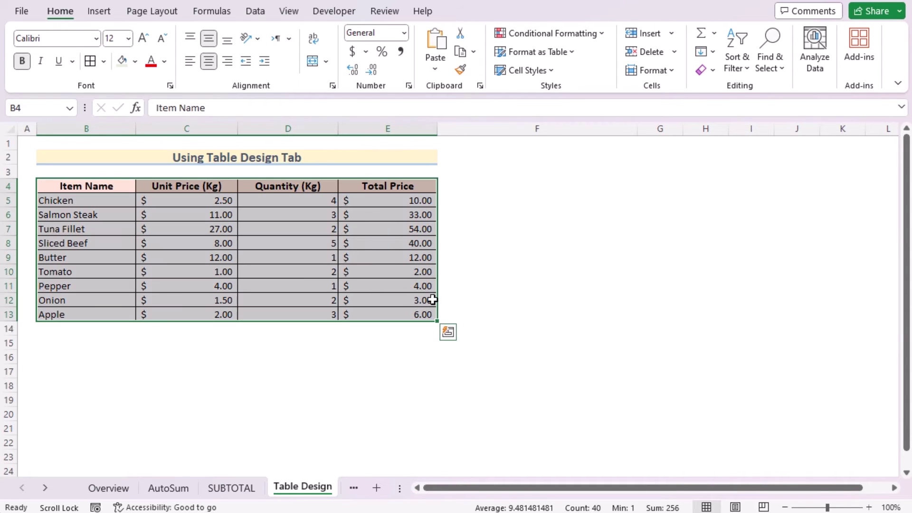
click(99, 11)
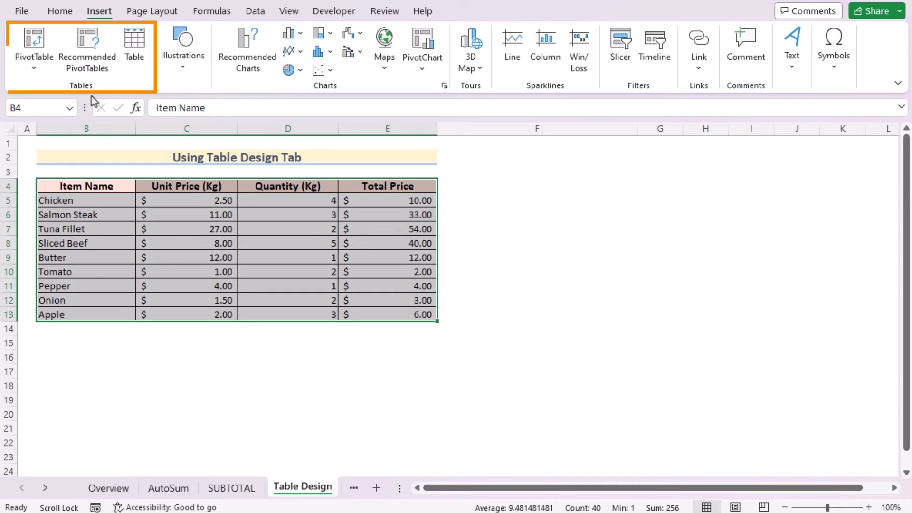
click(134, 48)
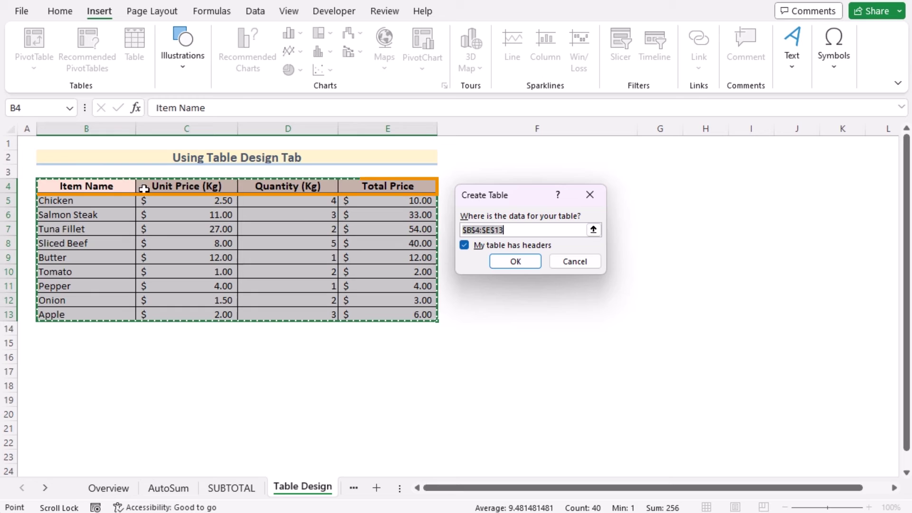
click(528, 261)
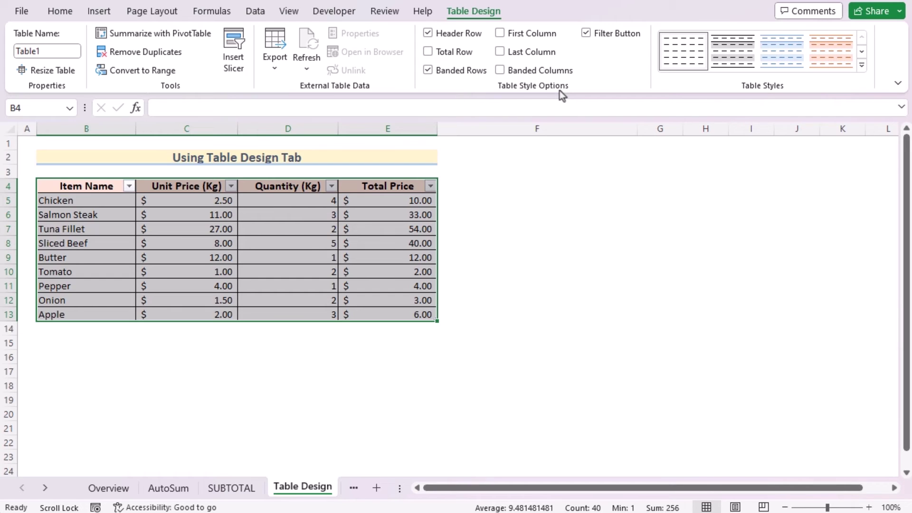
Turn on the table's Total Row, set D14 to Sum (23) and pick a total function for C14.
click(430, 52)
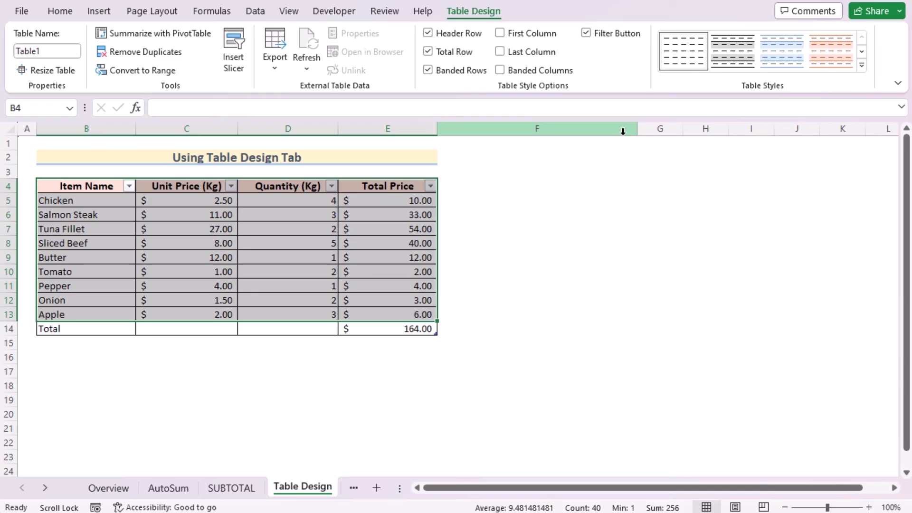
click(408, 330)
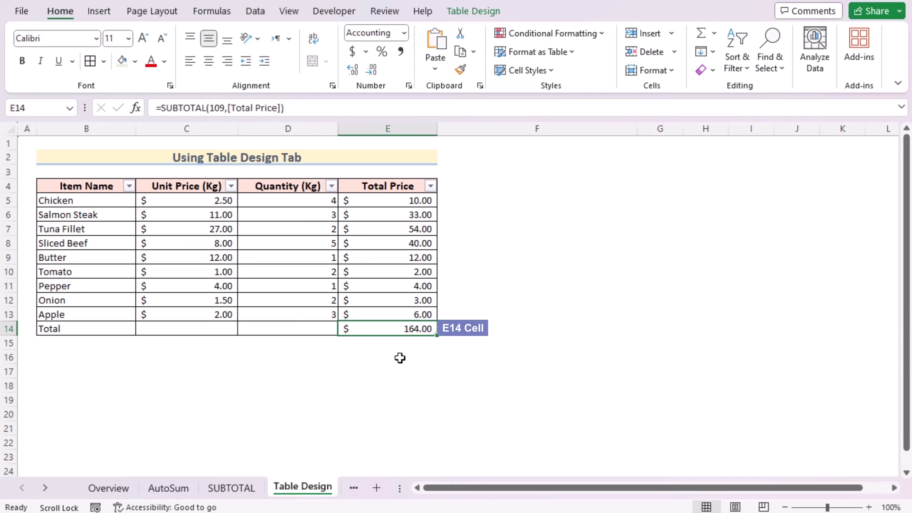
click(324, 329)
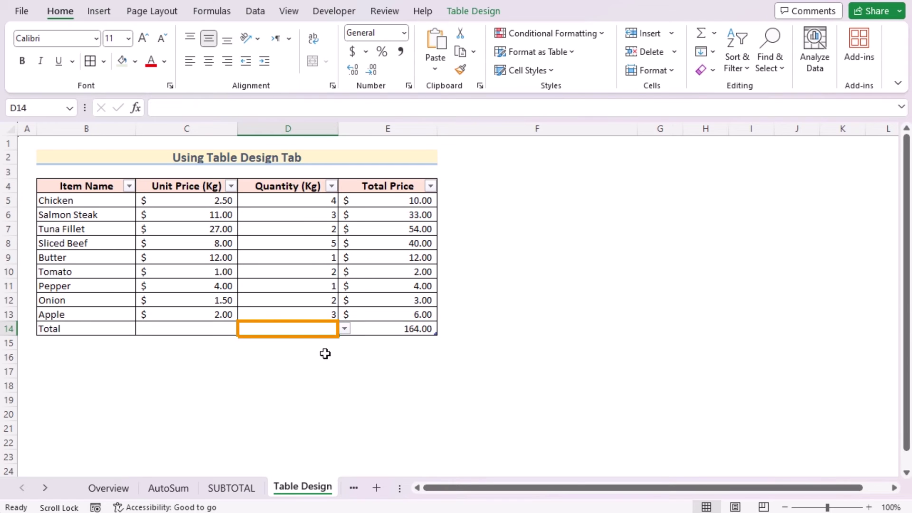
click(344, 328)
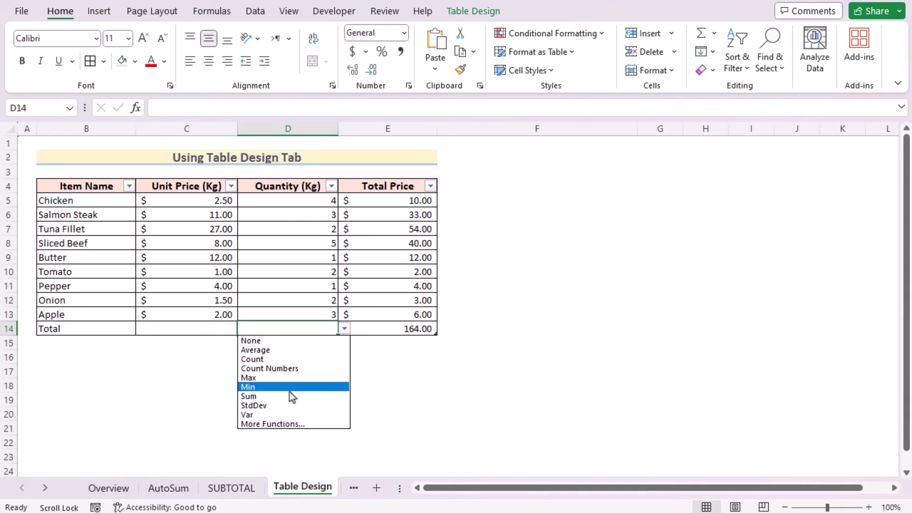
click(260, 397)
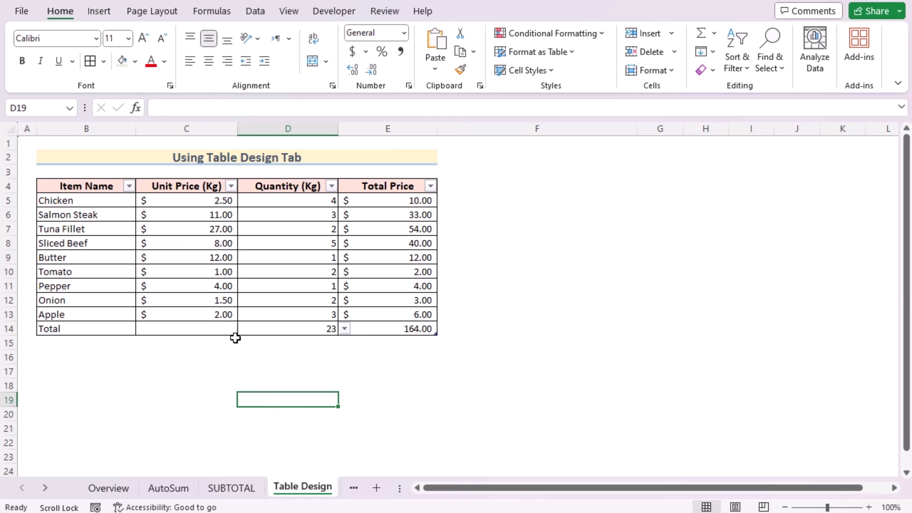
click(214, 329)
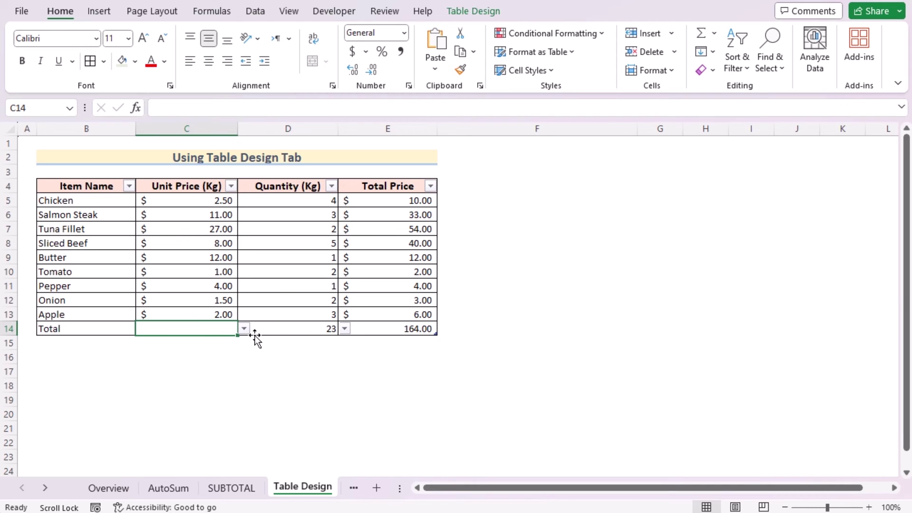
click(244, 329)
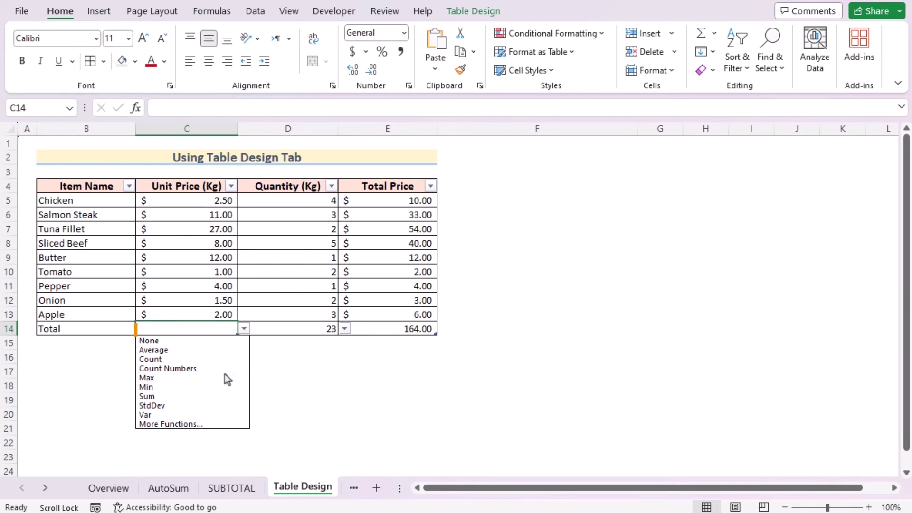
click(204, 394)
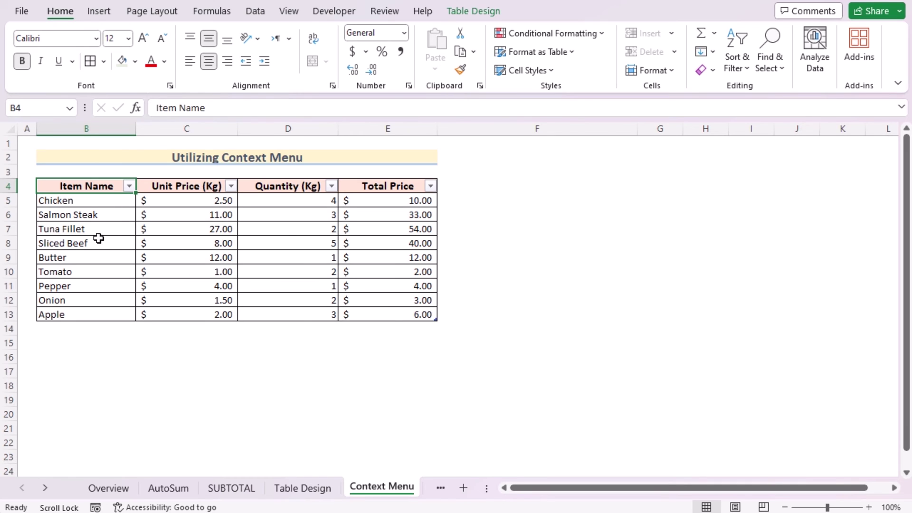
Add a Totals Row from the table's right-click Table menu.
right_click(110, 185)
mouse_move(189, 430)
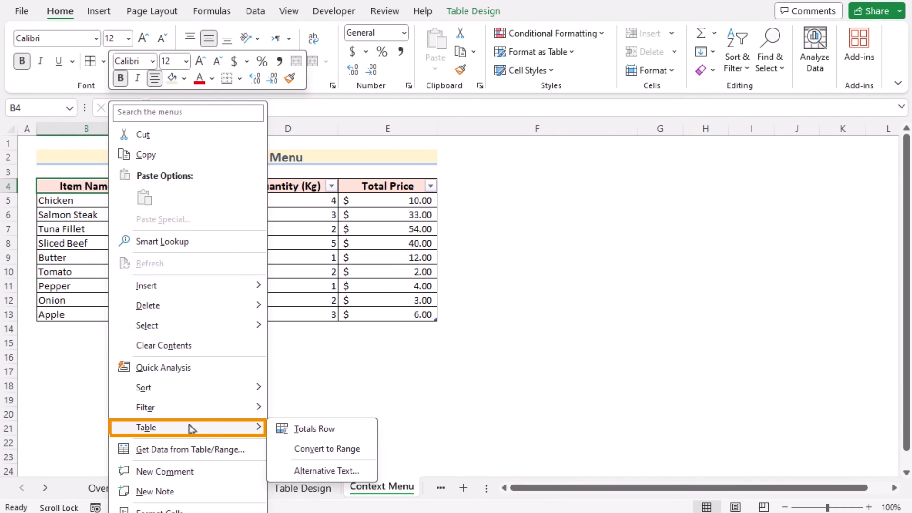
click(347, 429)
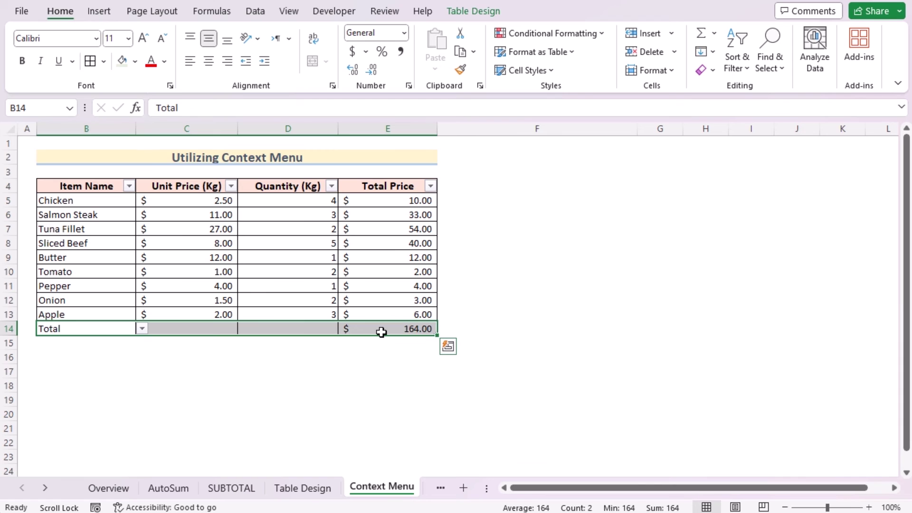
click(413, 328)
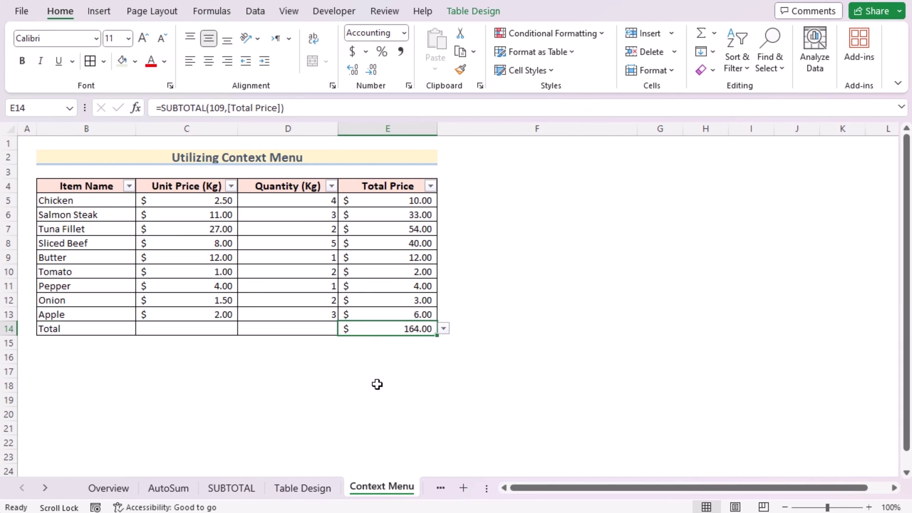
Set the D14 and C14 totals to Sum, giving 23 and 69.00.
click(334, 330)
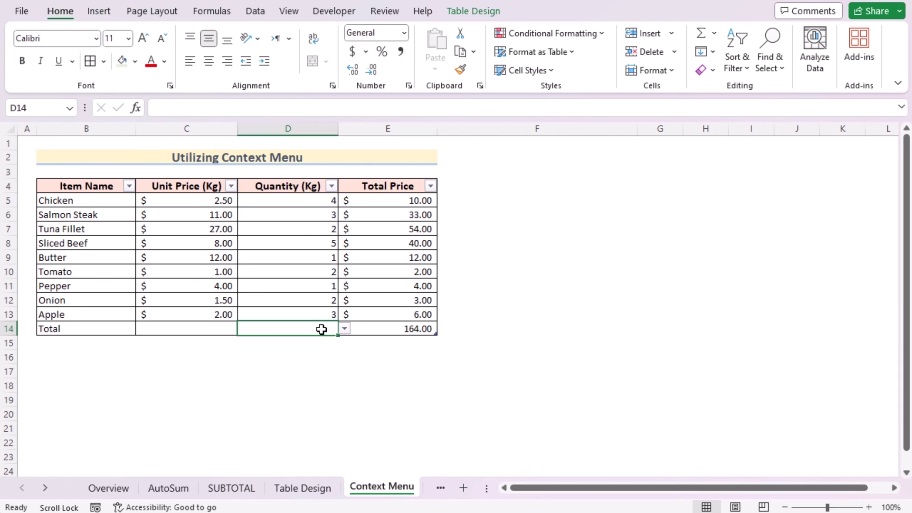
click(345, 331)
click(266, 394)
click(187, 321)
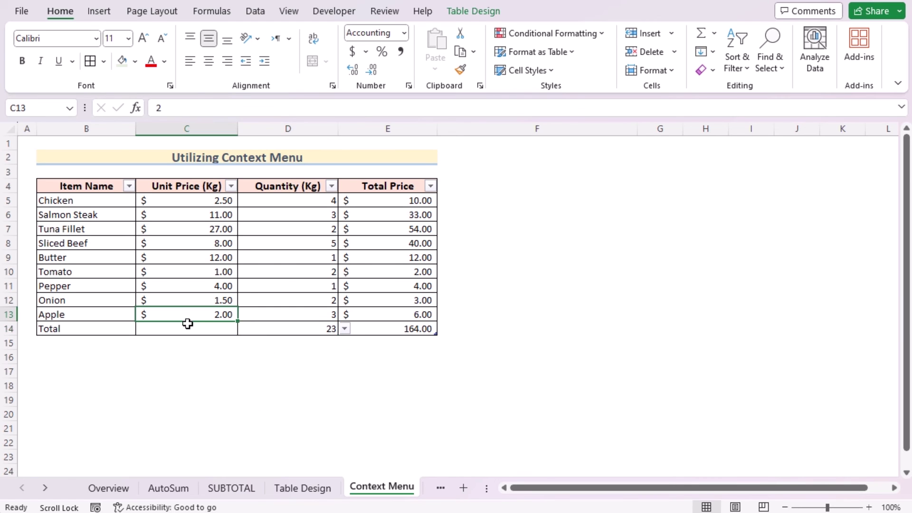
click(191, 329)
click(244, 329)
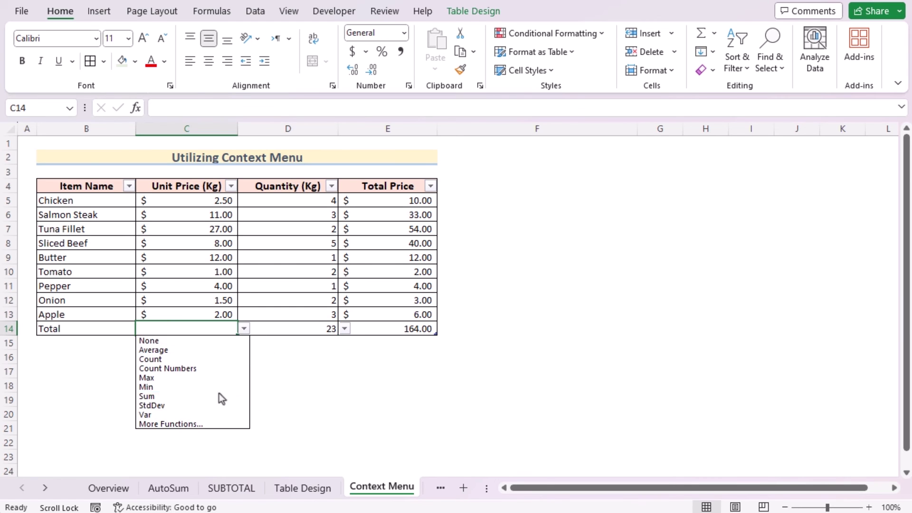
click(237, 395)
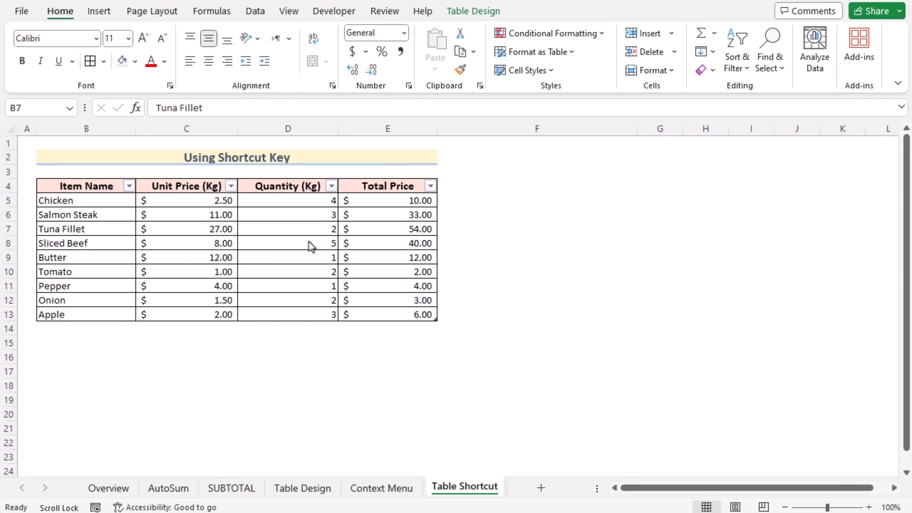
Add a Total row with Ctrl+Shift+T and set the D14 and C14 totals to Sum (23, $69.00).
click(91, 201)
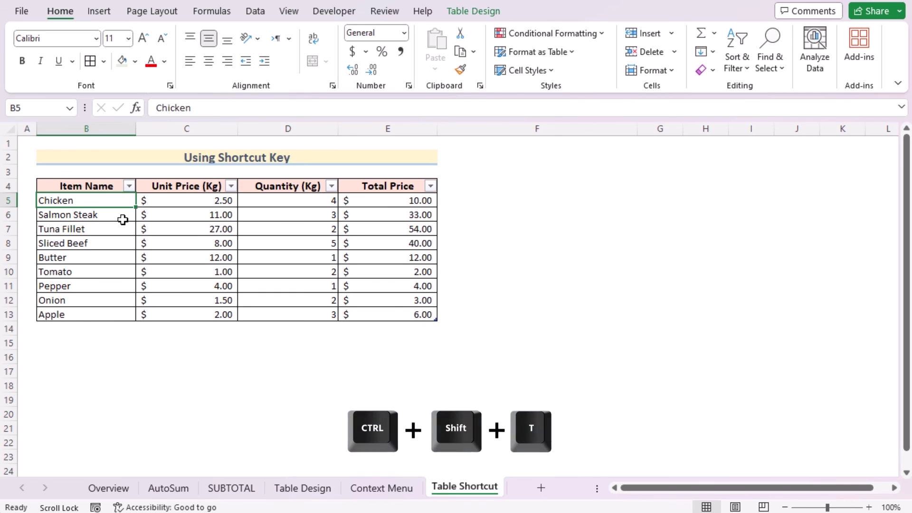
key(ctrl+shift+t)
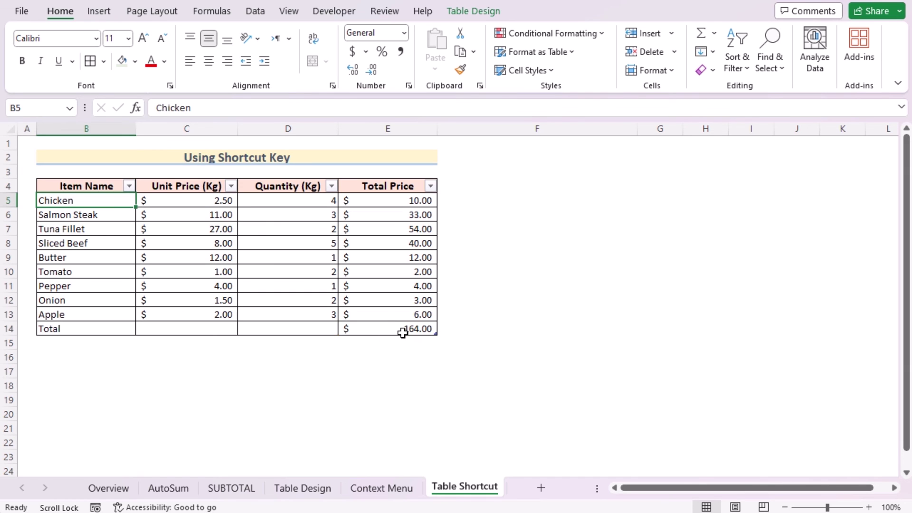
click(309, 328)
click(343, 329)
click(313, 397)
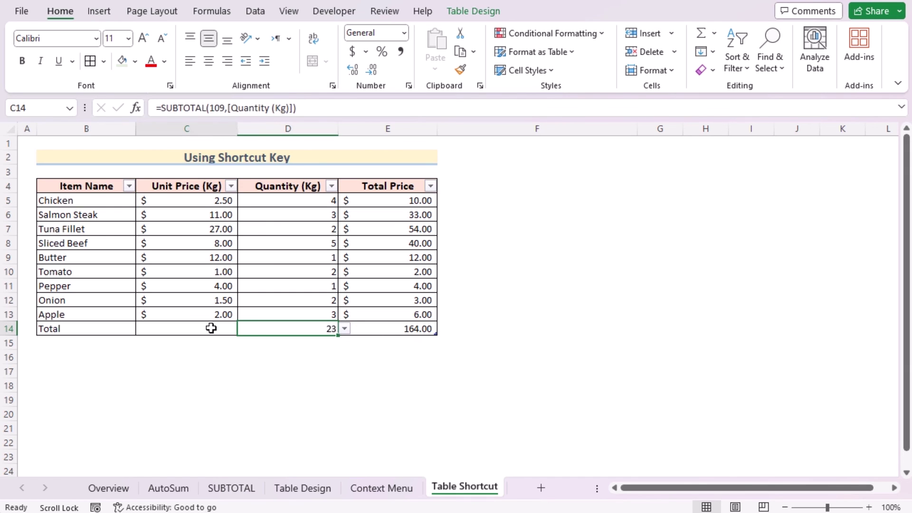
click(210, 327)
click(243, 329)
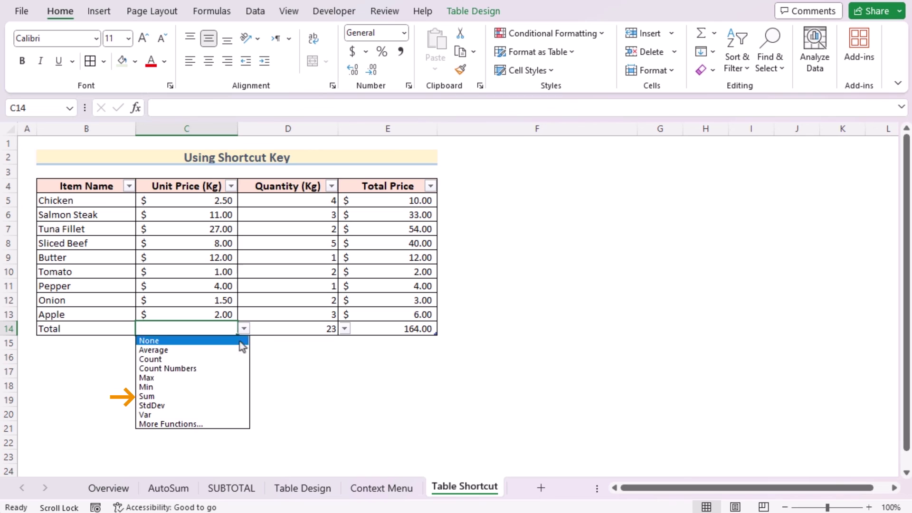
click(224, 397)
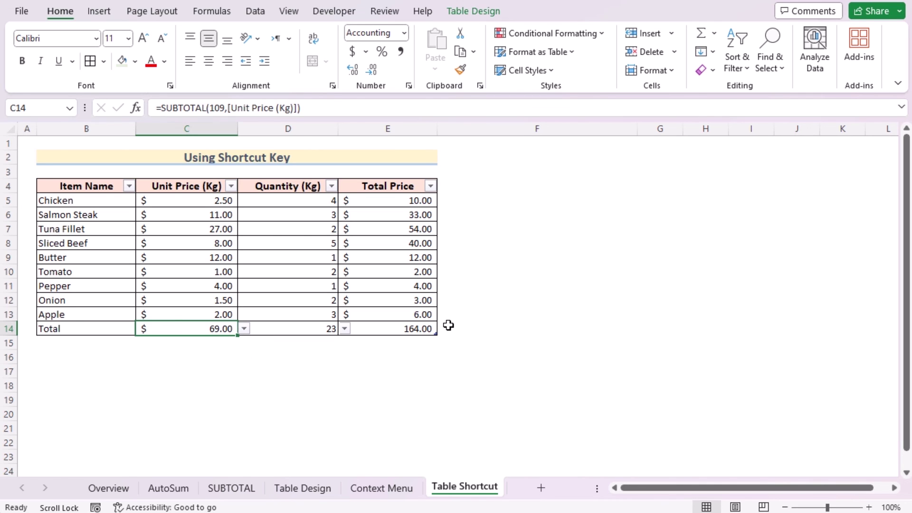